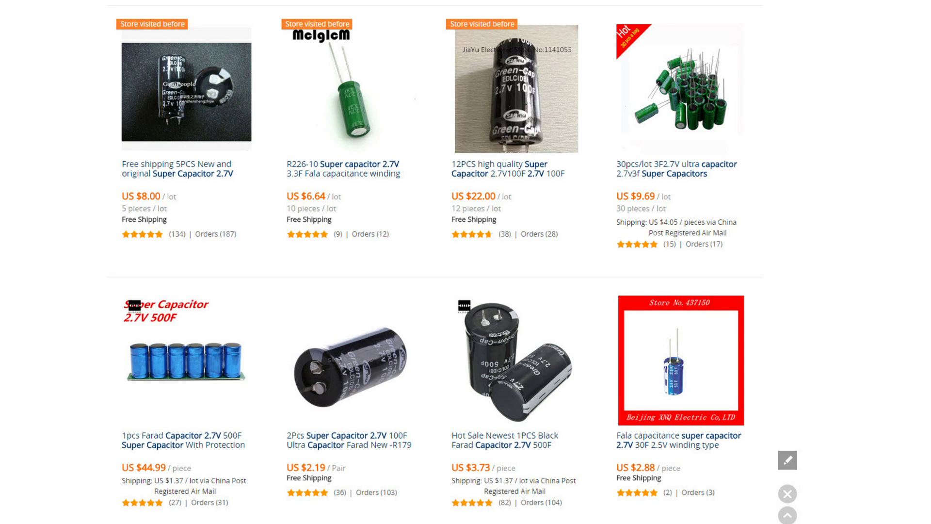
Highlight the 2.7V rating in yellow in six titles, including the 3F and 500F listings.
left_click_drag(200, 168, 238, 175)
left_click_drag(372, 167, 400, 167)
left_click_drag(519, 178, 550, 179)
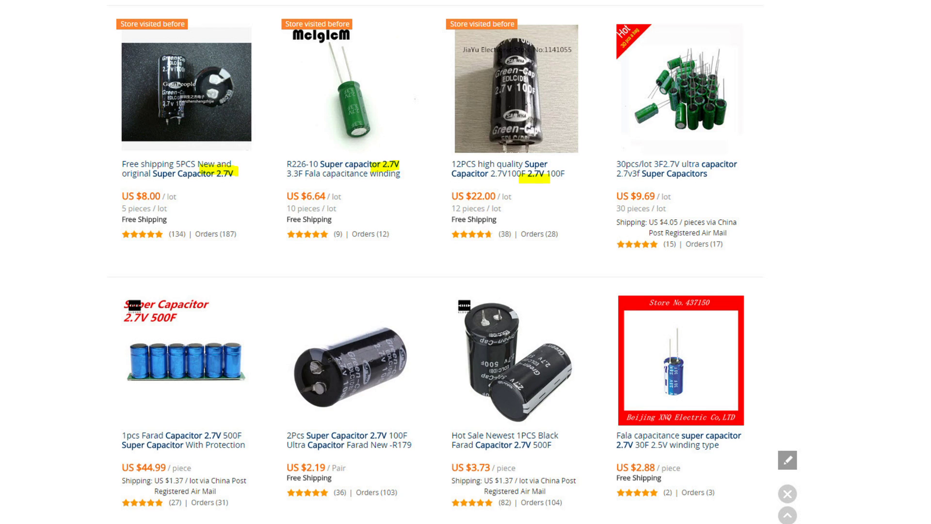
left_click_drag(612, 174, 639, 174)
left_click_drag(203, 432, 249, 431)
left_click_drag(357, 436, 395, 436)
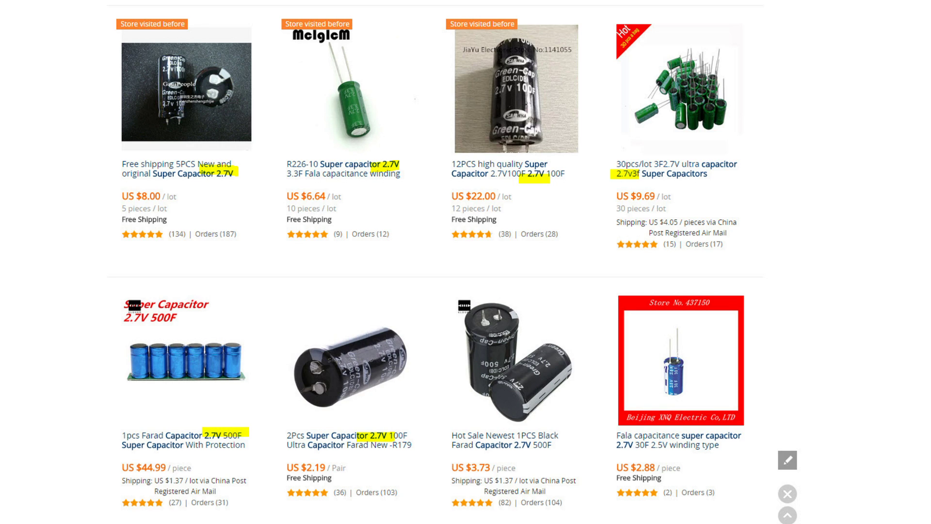